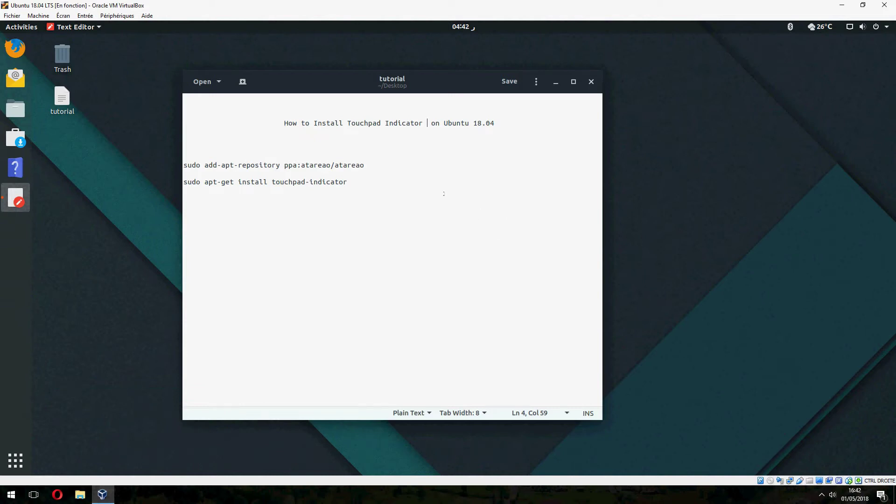
Step: Select the add-apt-repository command line in the tutorial notes
{"action": "left_click", "coordinate": [435, 194]}
{"action": "left_click_drag", "start_coordinate": [369, 168], "coordinate": [368, 175]}
{"action": "left_click_drag", "start_coordinate": [189, 171], "coordinate": [183, 164]}
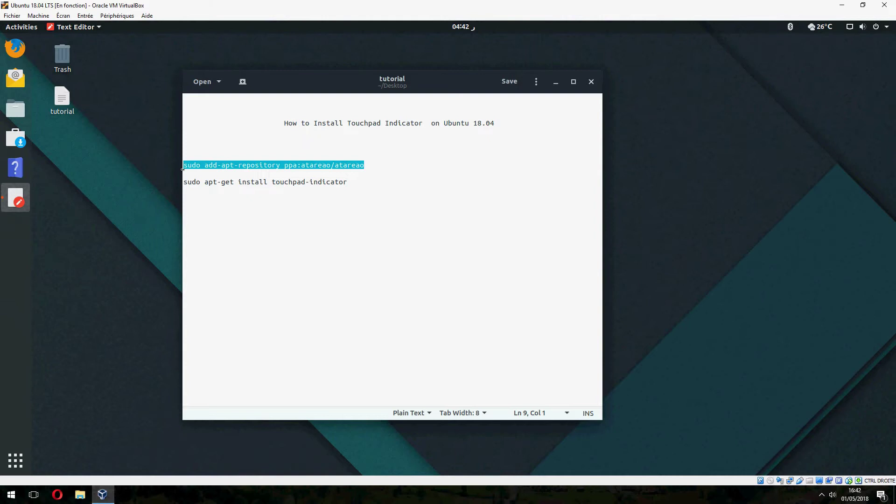
Step: Run the pasted atareao add-apt-repository command in a new terminal, entering the password and confirming
{"action": "right_click", "coordinate": [133, 198]}
{"action": "left_click", "coordinate": [161, 323]}
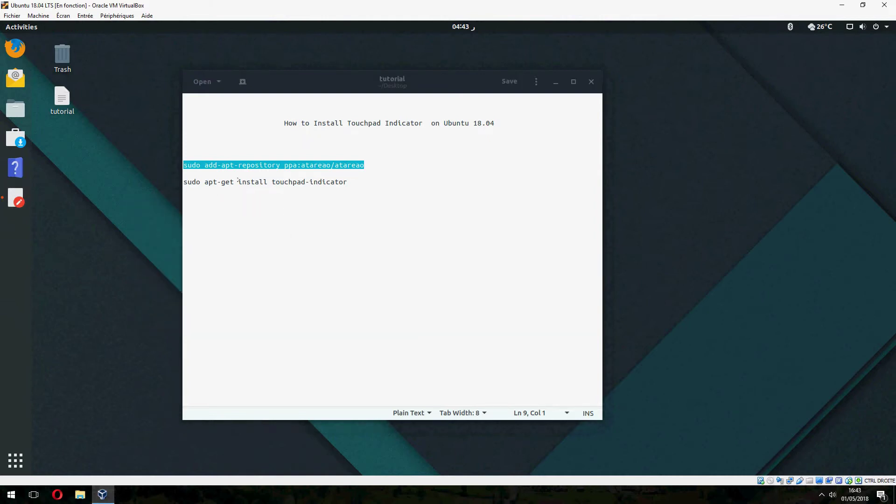
{"action": "right_click", "coordinate": [222, 155]}
{"action": "left_click", "coordinate": [246, 194]}
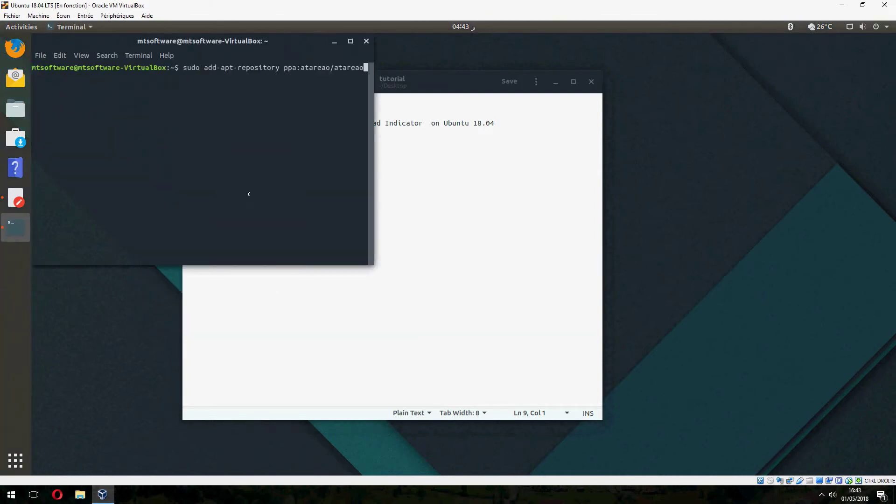
{"action": "key", "text": "Return"}
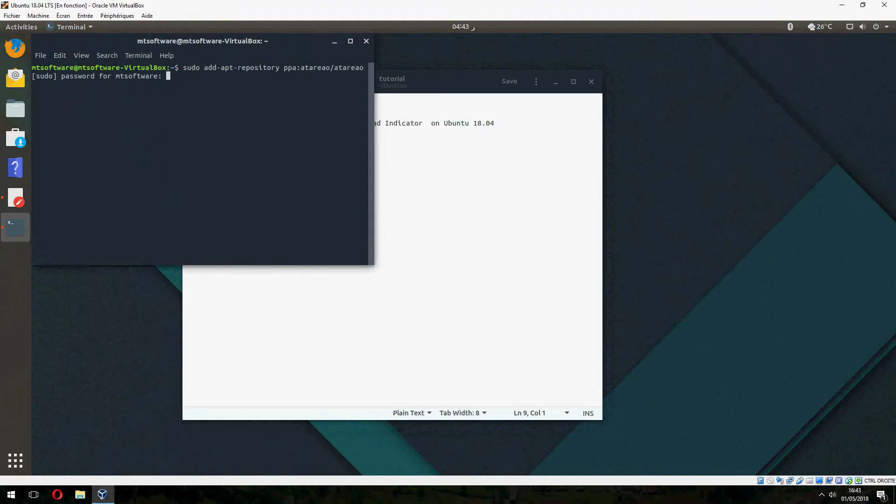
{"action": "key", "text": "Return"}
{"action": "key", "text": "Return"}
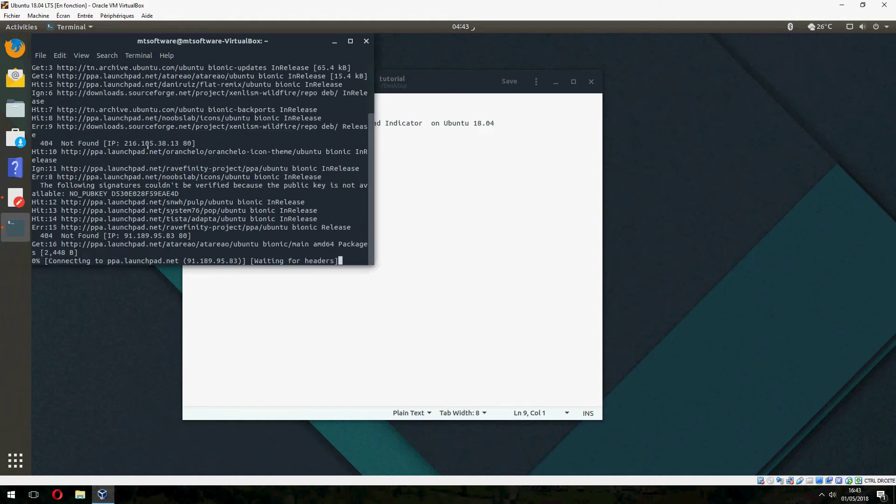
{"action": "left_click", "coordinate": [375, 182]}
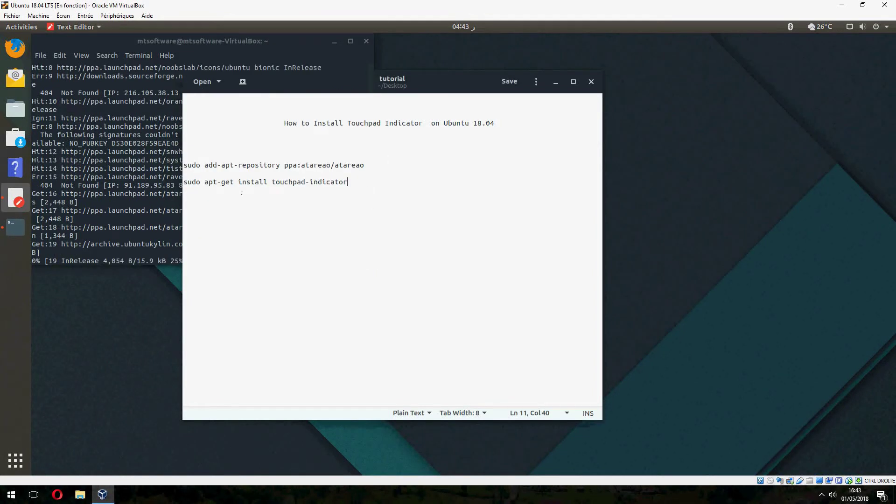
Step: Copy the touchpad-indicator apt-get install line, minimize gedit, and move the terminal aside
{"action": "triple_click", "coordinate": [365, 184]}
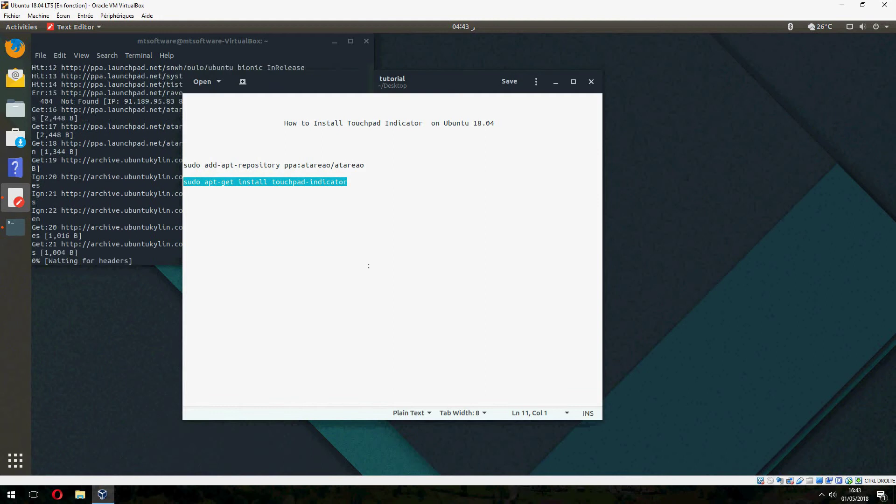
{"action": "left_click", "coordinate": [555, 81]}
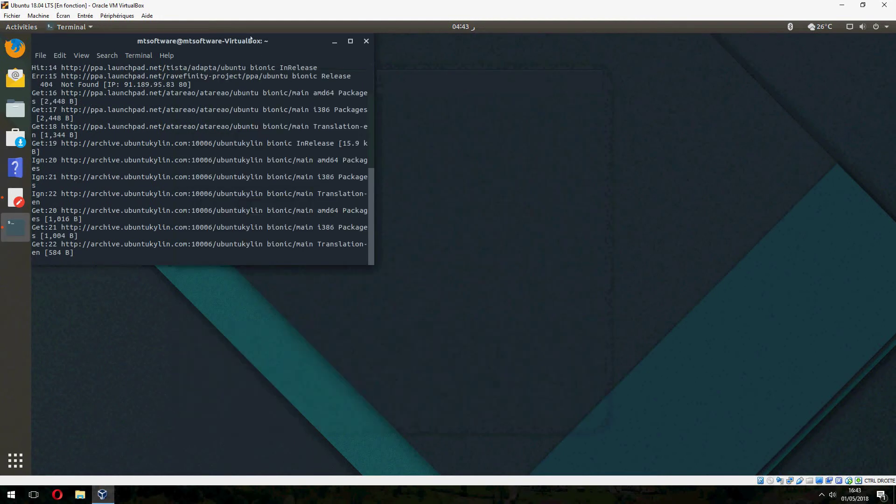
{"action": "left_click_drag", "start_coordinate": [252, 41], "coordinate": [293, 75]}
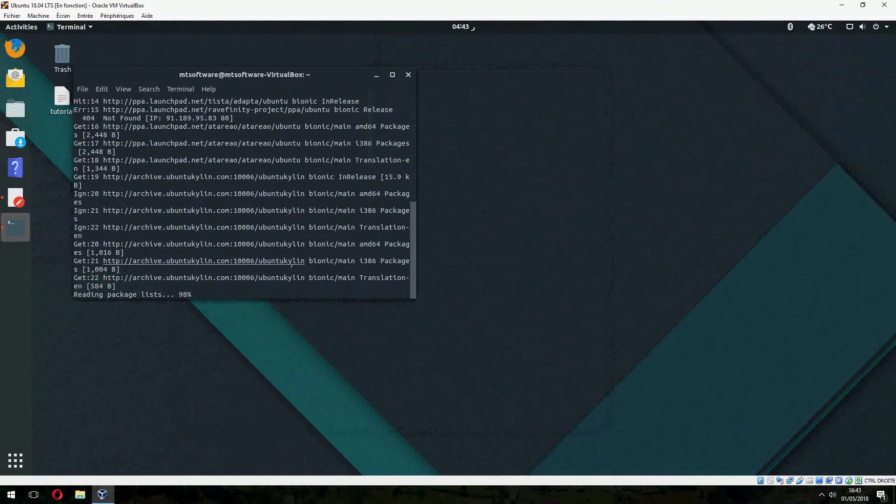
{"action": "type", "text": "clear"}
Step: Clear the terminal, then run the pasted touchpad-indicator install command, confirming with y
{"action": "key", "text": "Return"}
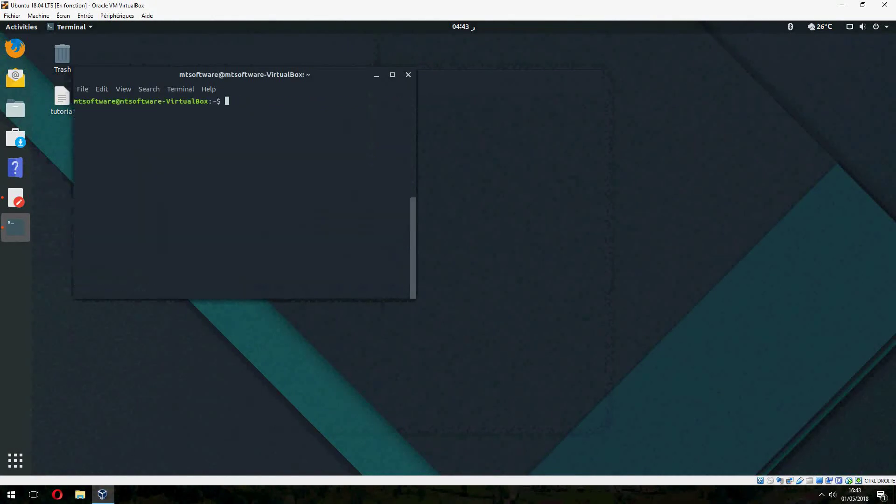
{"action": "right_click", "coordinate": [344, 278]}
{"action": "left_click", "coordinate": [287, 230]}
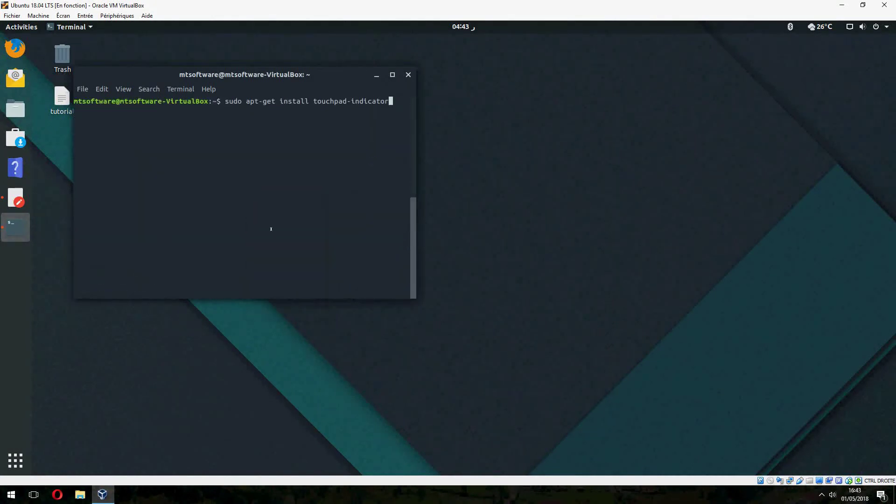
{"action": "key", "text": "Return"}
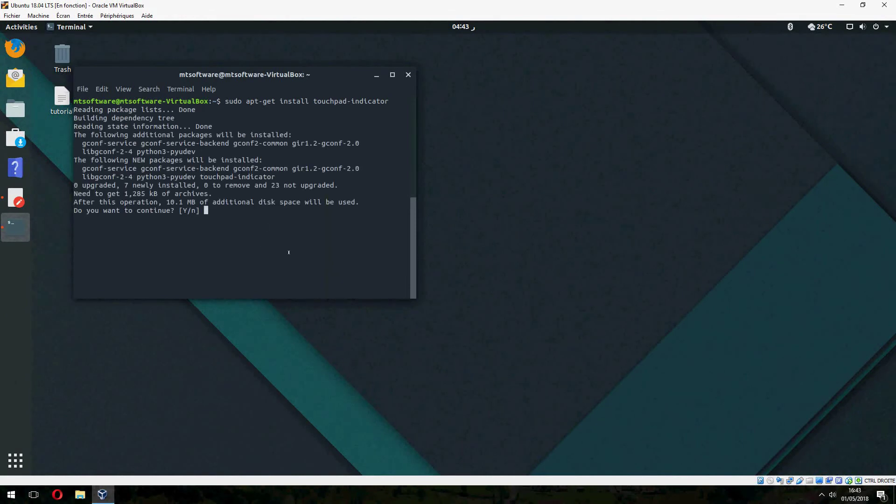
{"action": "type", "text": "y"}
{"action": "key", "text": "Return"}
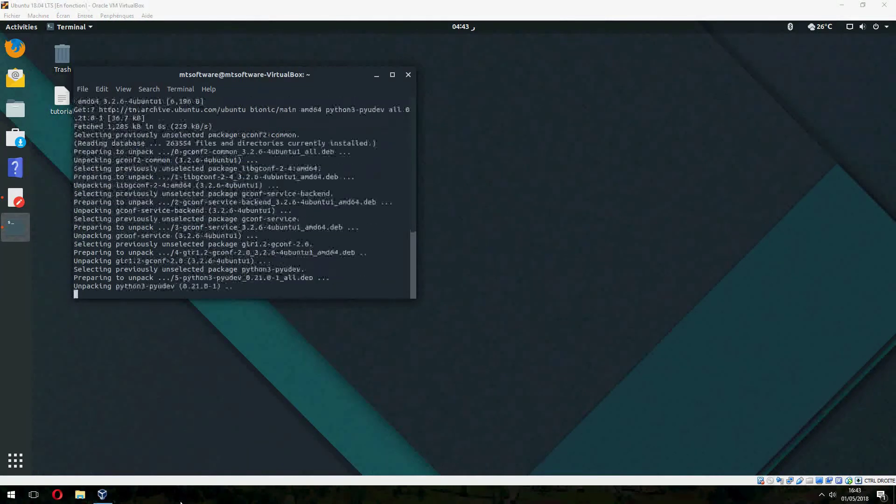
Step: Search Activities for 'touch' and launch Touchpad Indicator
{"action": "left_click", "coordinate": [15, 460]}
{"action": "type", "text": "touch"}
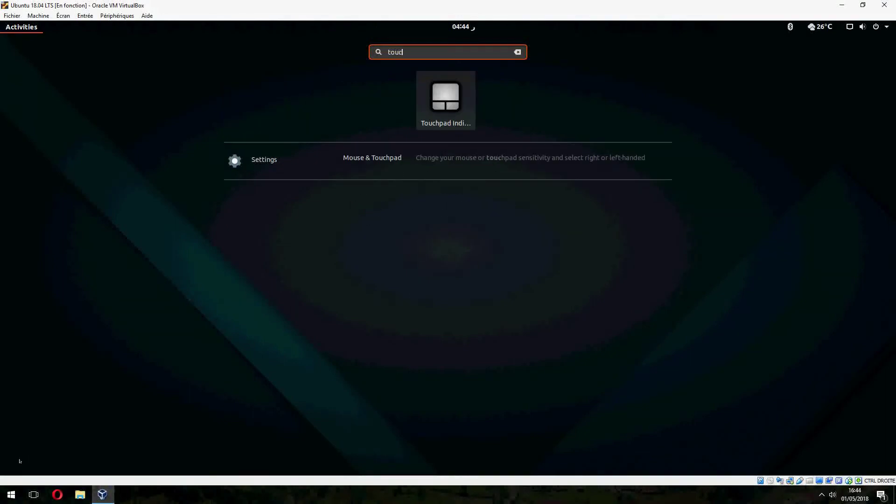
{"action": "key", "text": "Return"}
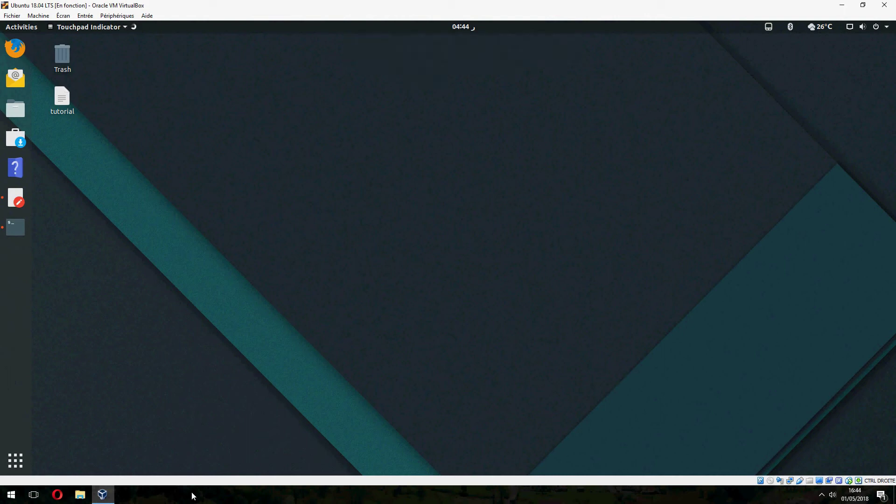
Step: Open Help > About from the Touchpad Indicator tray menu, showing version 2.1.1
{"action": "left_click", "coordinate": [768, 27]}
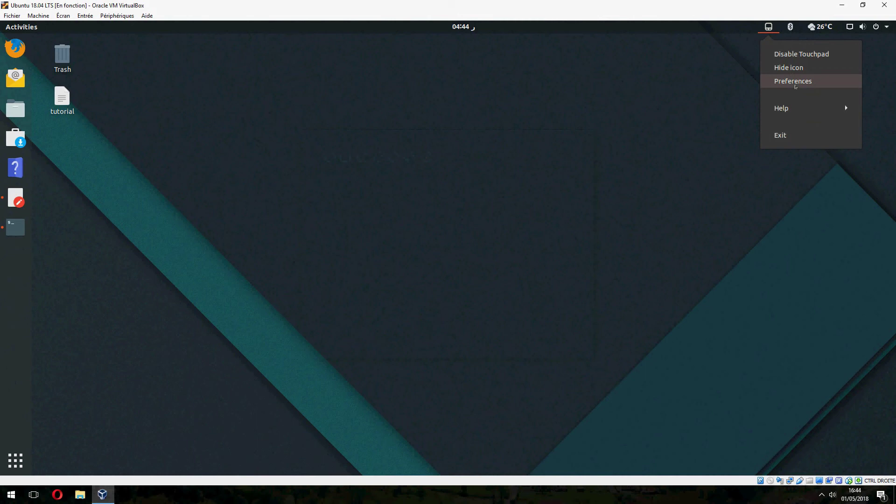
{"action": "left_click", "coordinate": [800, 108]}
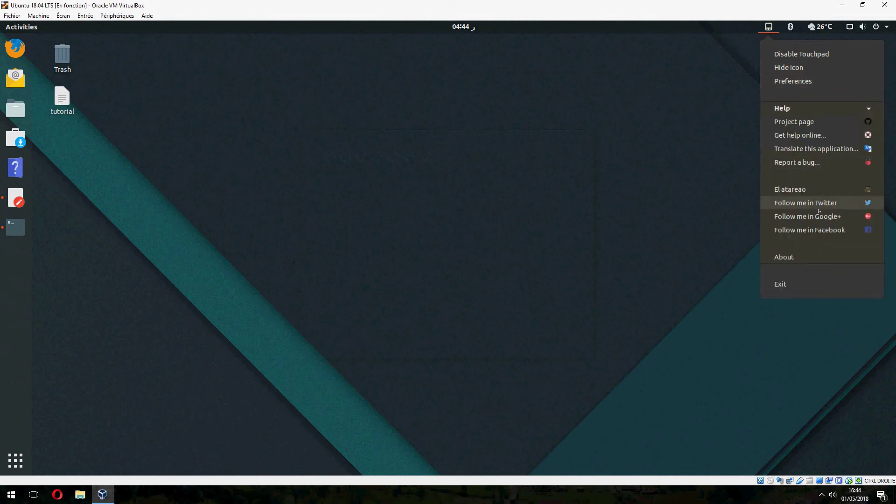
{"action": "left_click", "coordinate": [784, 257]}
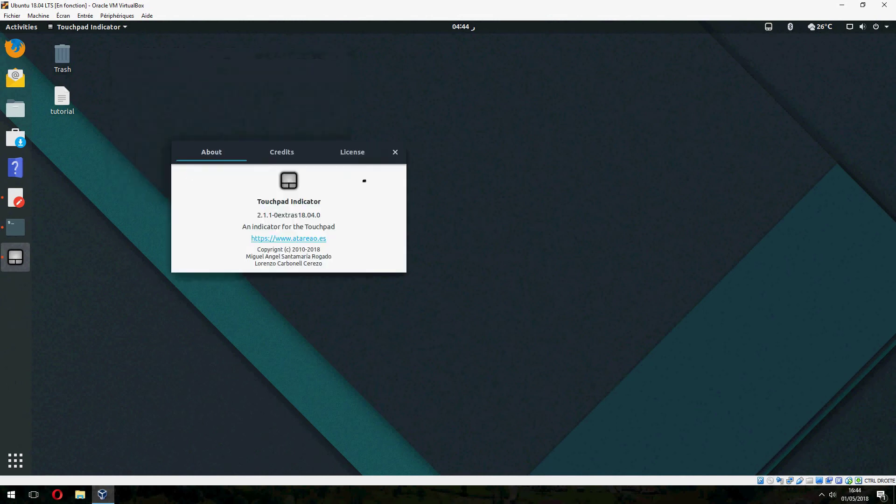
Step: Drag the About dialog to the screen centre, then click outside the VM
{"action": "left_click_drag", "start_coordinate": [364, 181], "coordinate": [450, 227]}
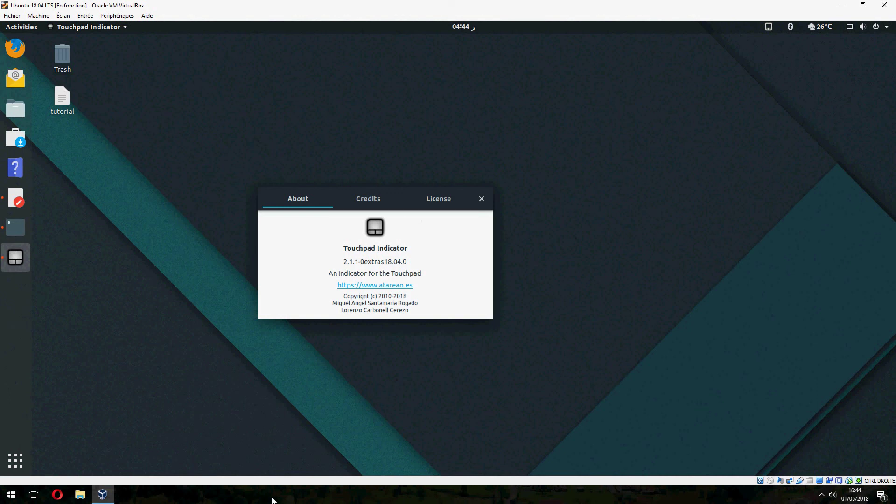
{"action": "left_click", "coordinate": [273, 500]}
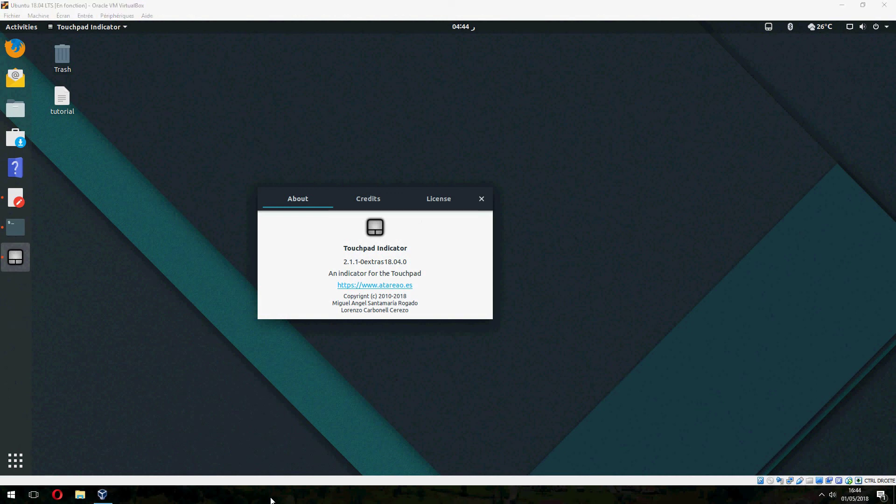